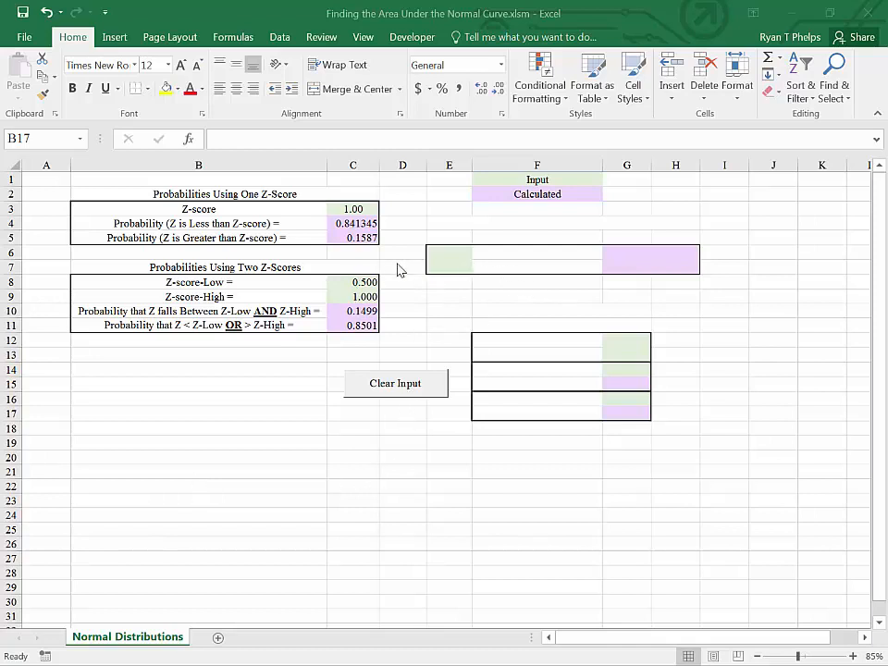
click(363, 225)
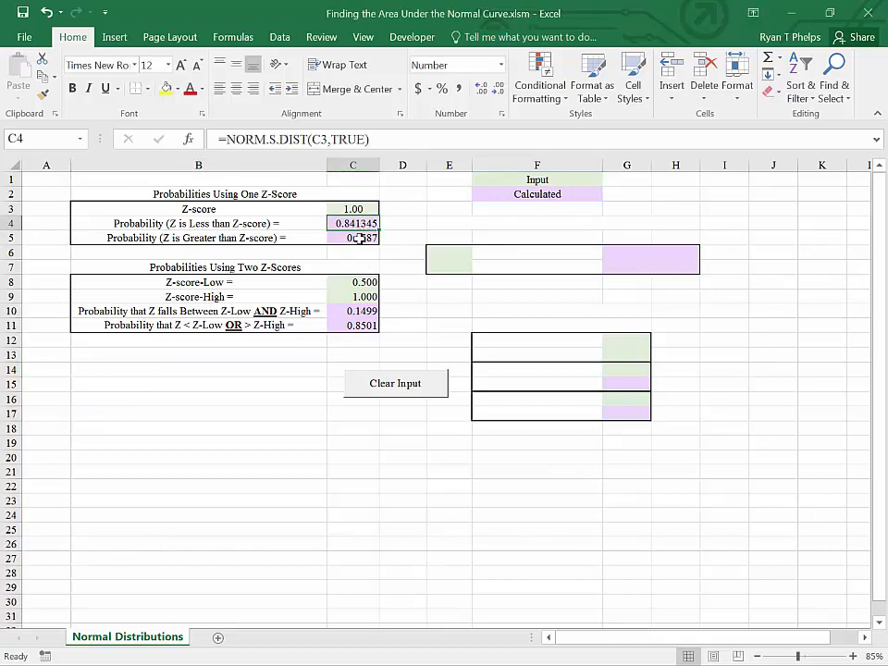
click(363, 209)
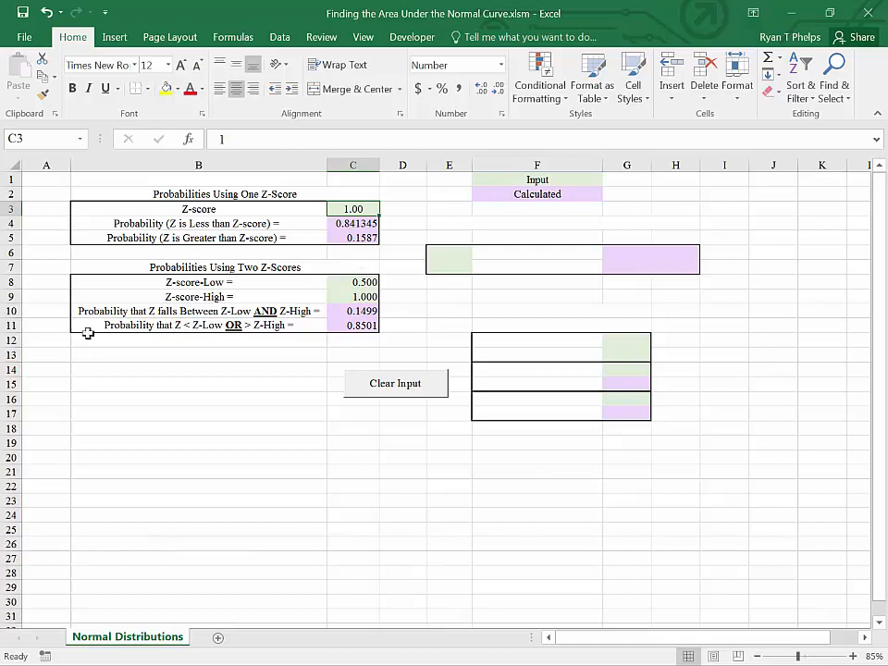
Copy the "From Probability to Z" heading with its "Z-Score" and "X" column titles from the other window and paste it at E4.
key(alt+Tab)
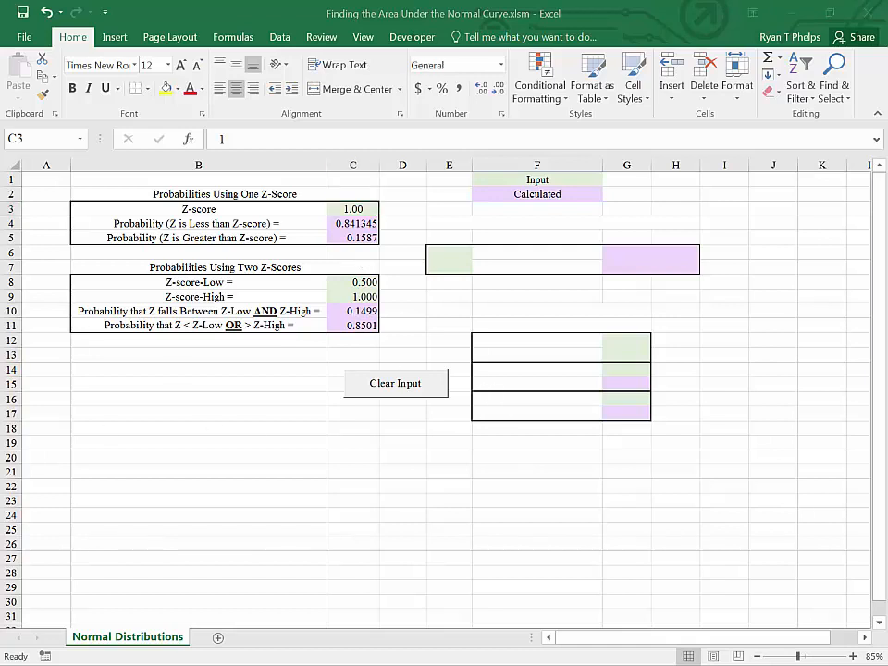
key(ctrl+c)
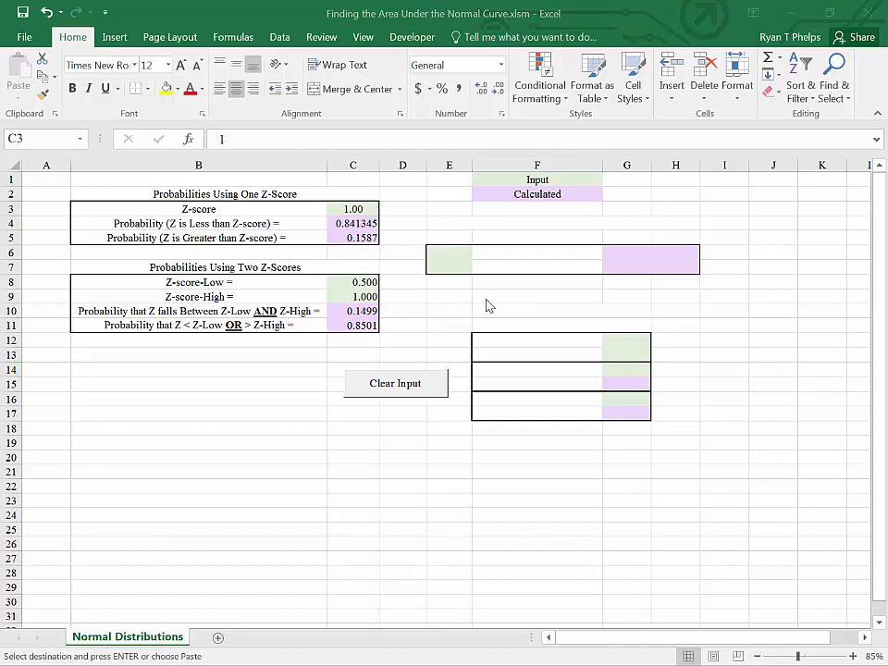
click(532, 223)
key(ctrl+v)
click(531, 228)
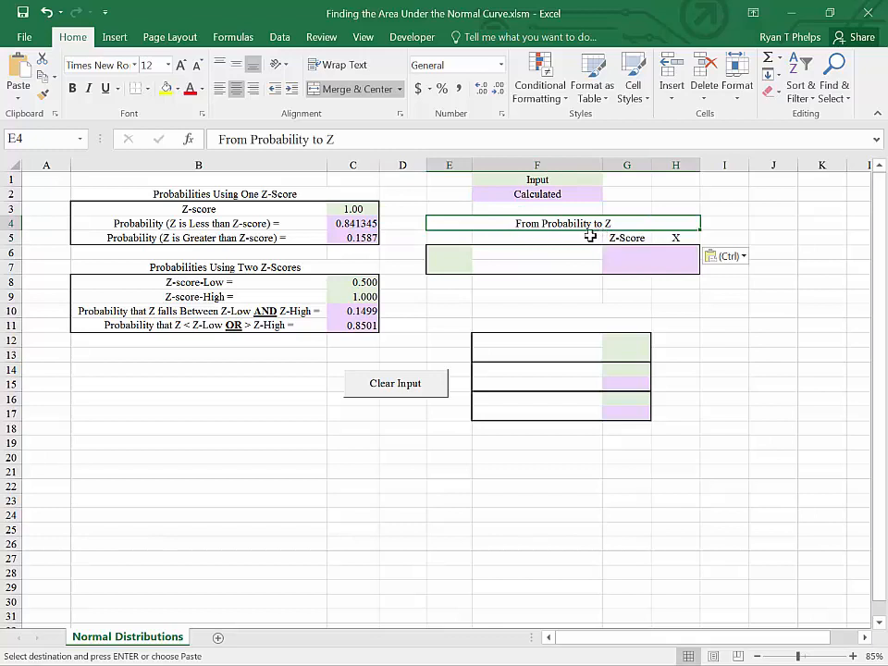
click(622, 238)
click(627, 252)
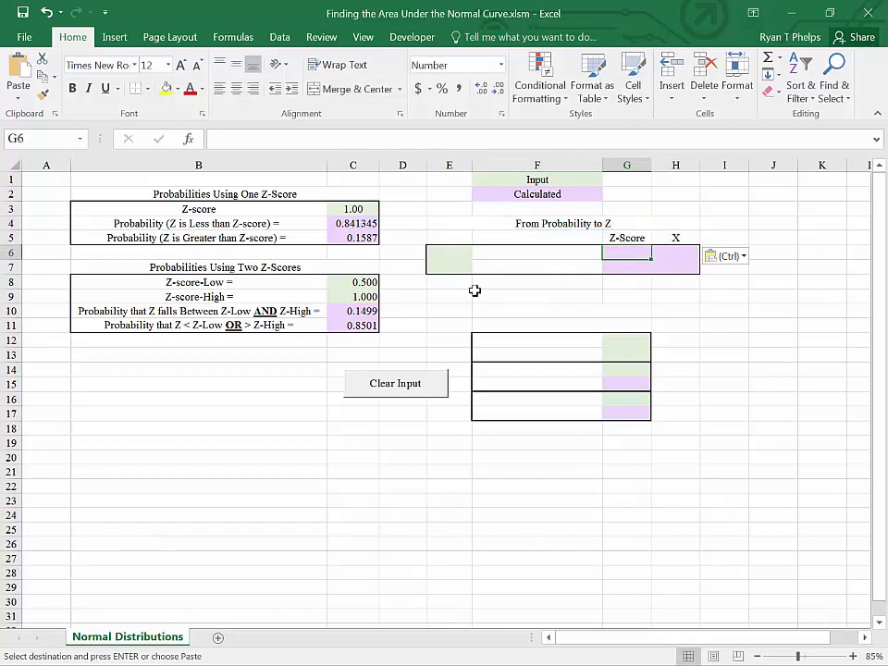
Label the probability input column by entering "Prob." in cell E5.
click(445, 262)
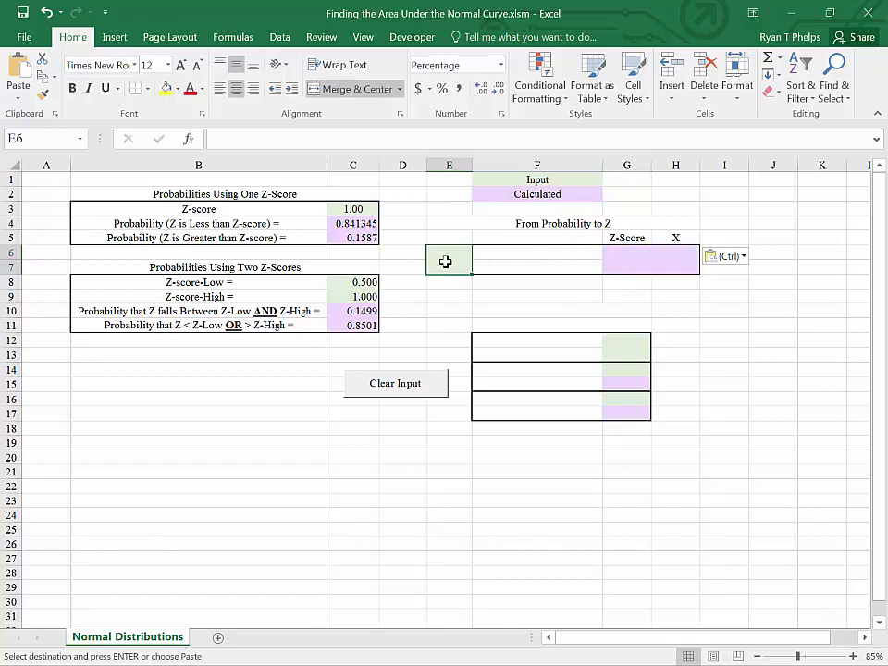
click(462, 238)
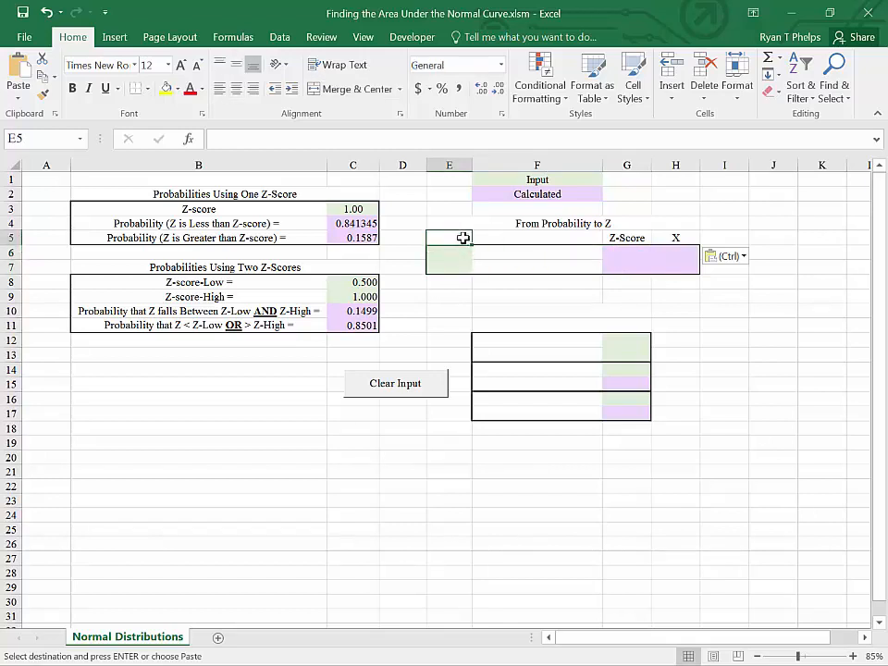
text(Prob.)
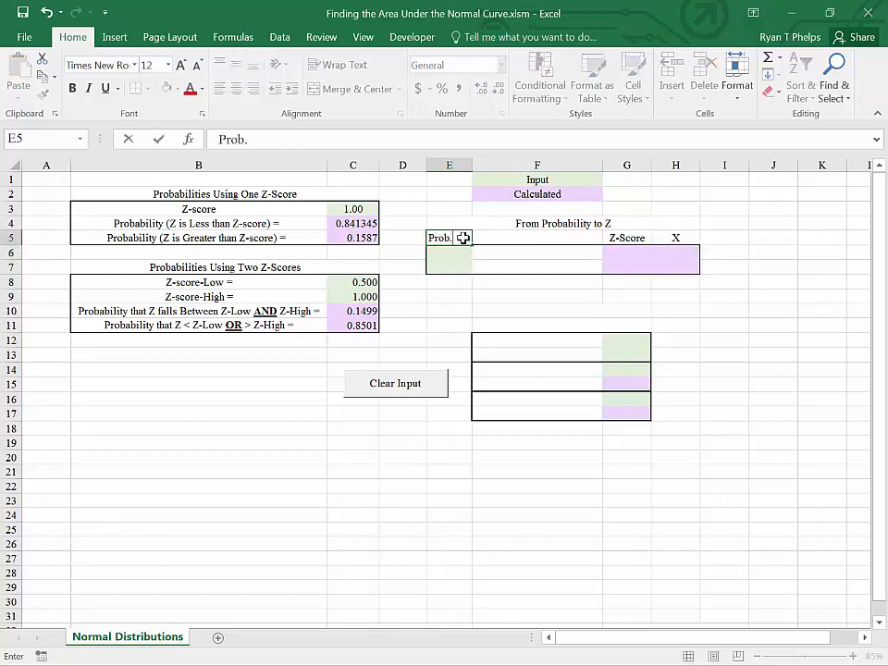
click(470, 296)
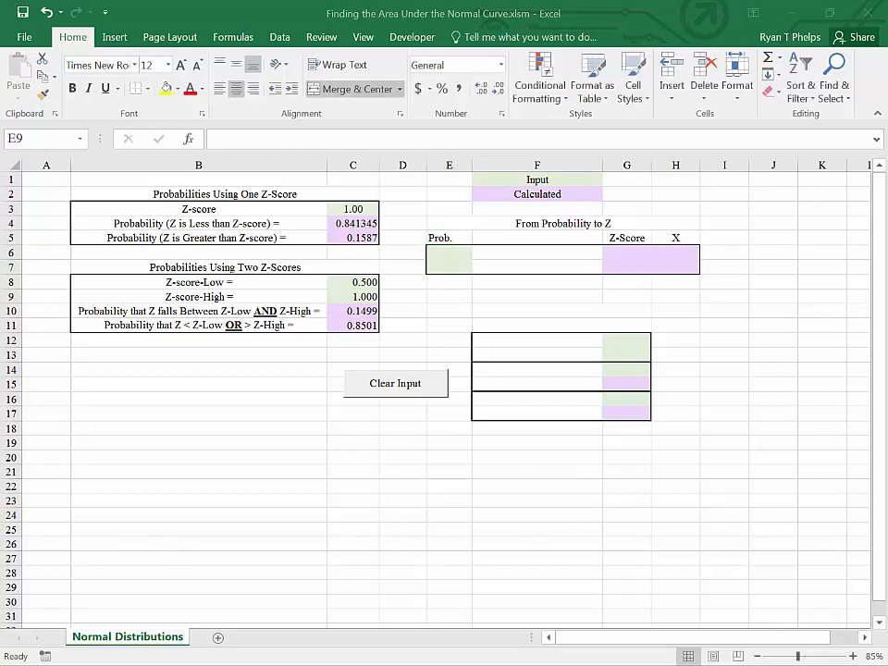
Paste the copied labels "of Observations Fall Below" and "of Observations Fall Above" into cells F6 and F7.
click(506, 254)
key(ctrl+v)
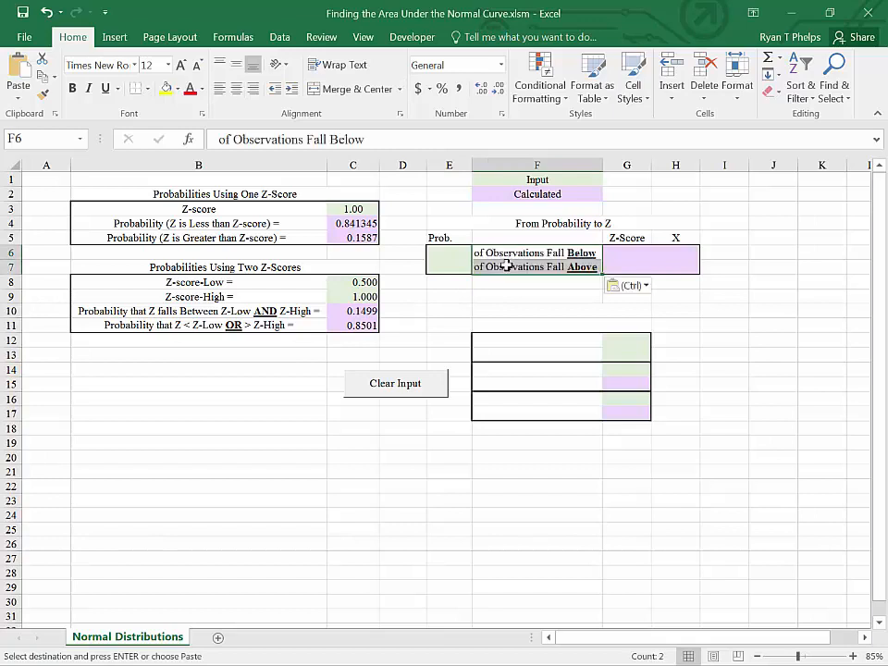
click(506, 266)
click(555, 253)
click(616, 253)
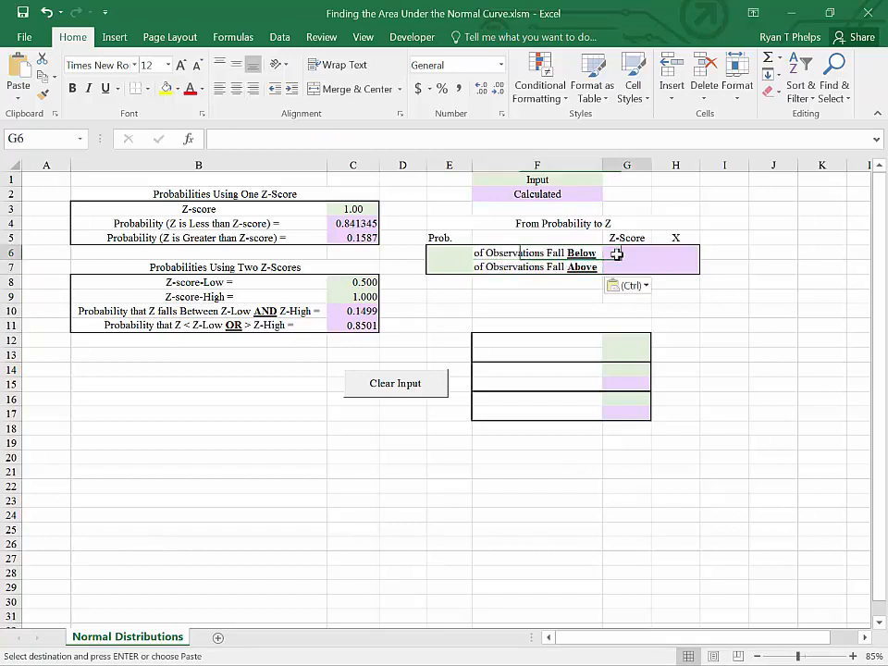
click(454, 256)
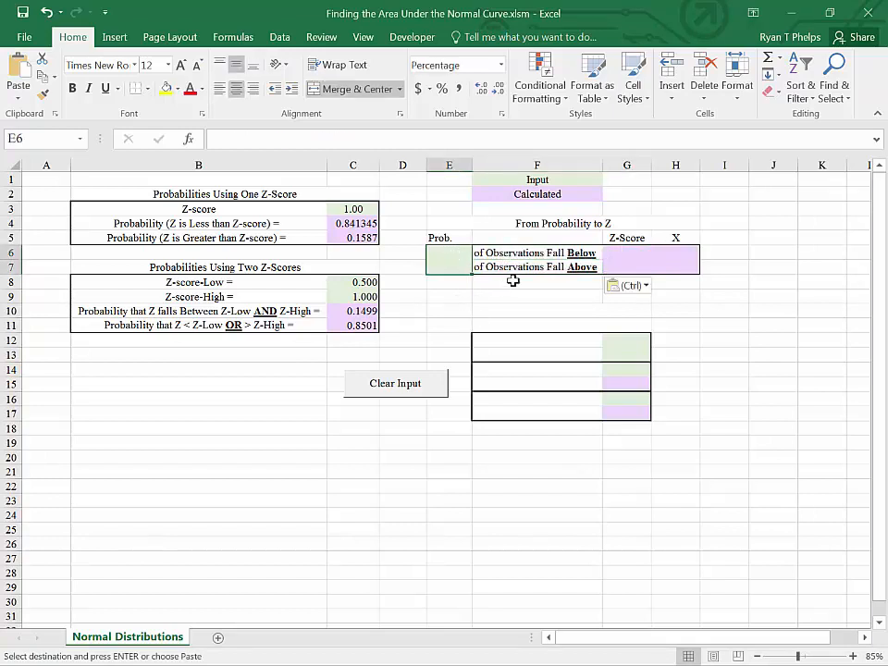
click(629, 255)
click(607, 266)
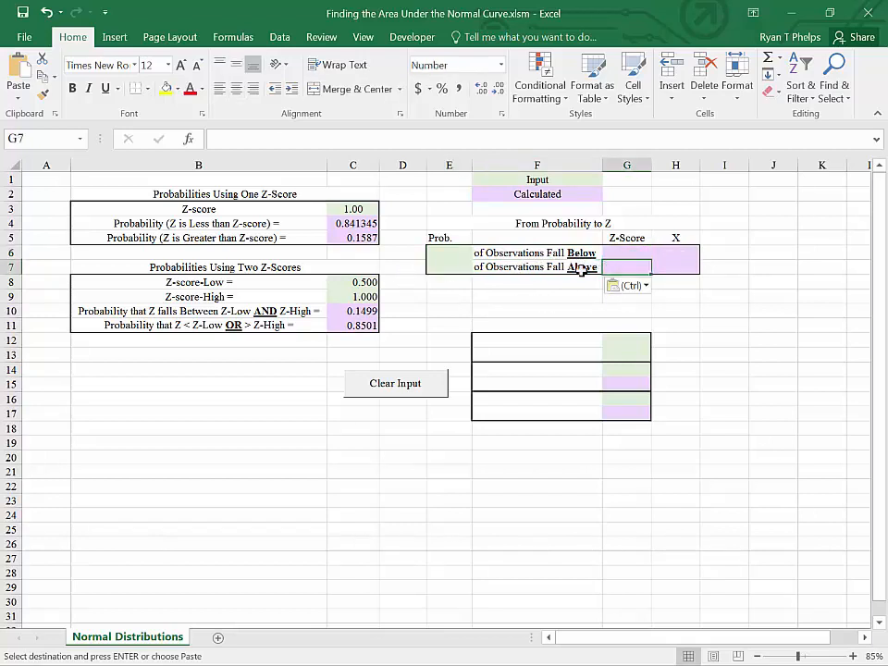
click(447, 257)
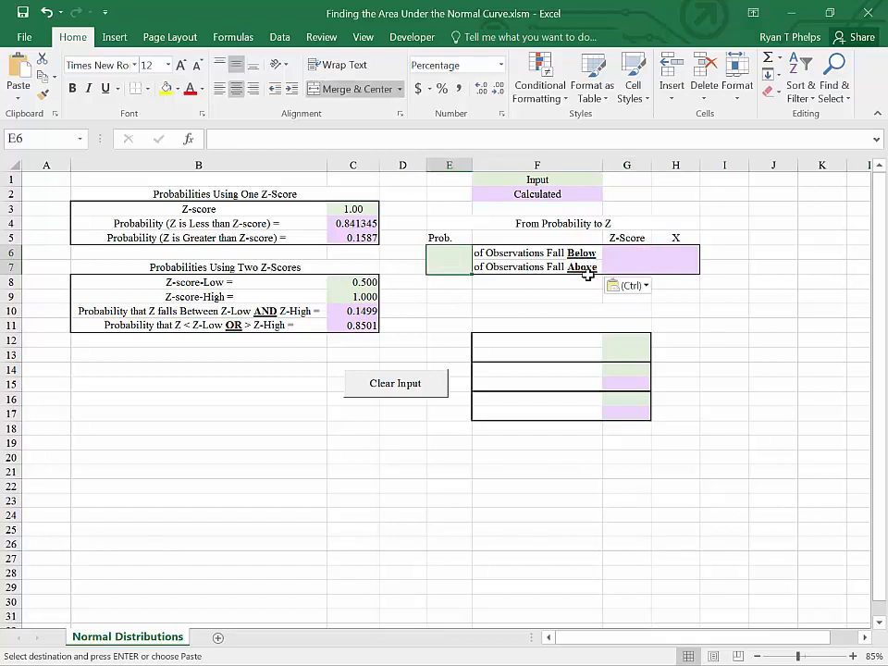
click(623, 268)
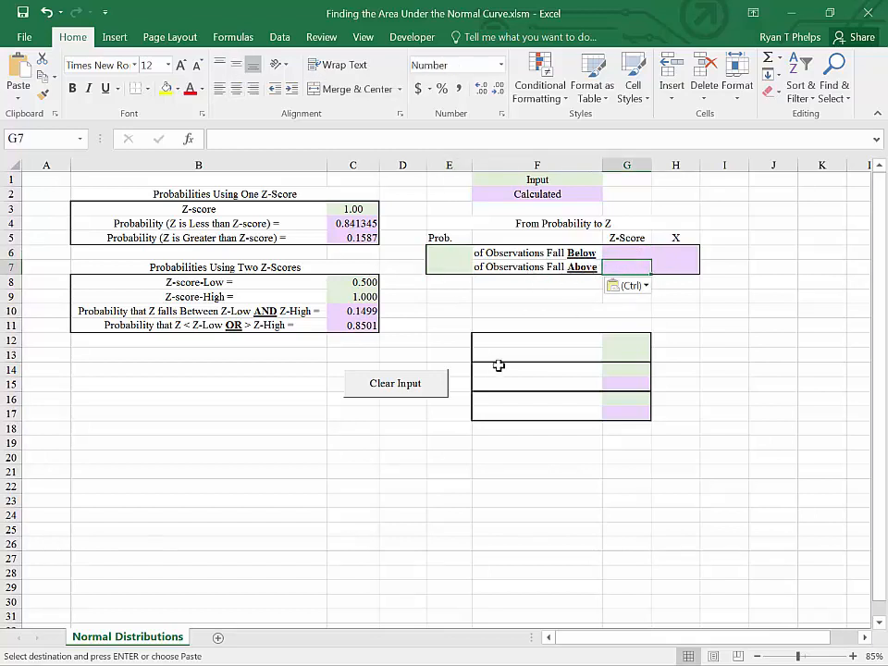
click(617, 254)
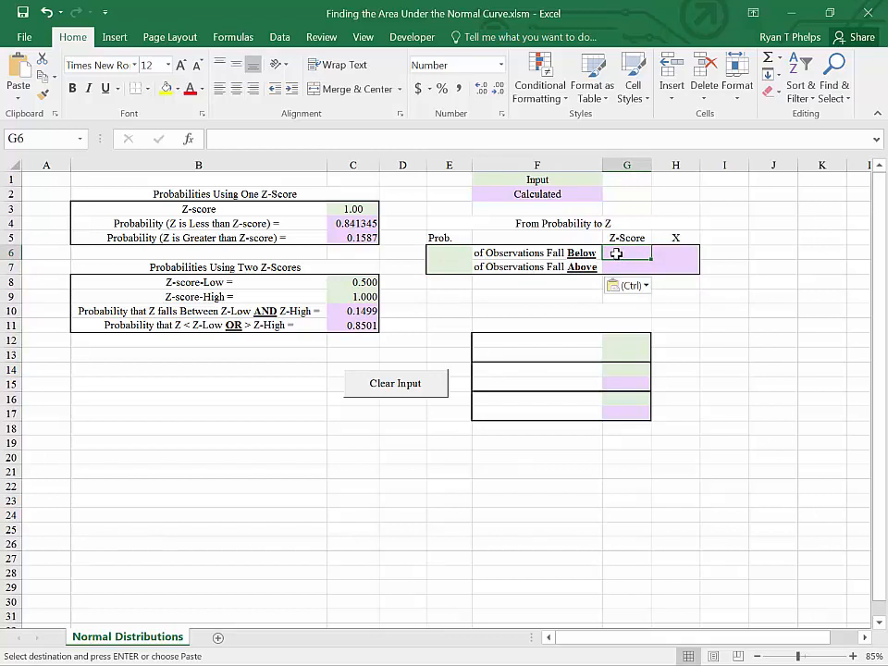
Enter .841345 as the probability in the merged input cell E6.
double_click(447, 264)
text(.8)
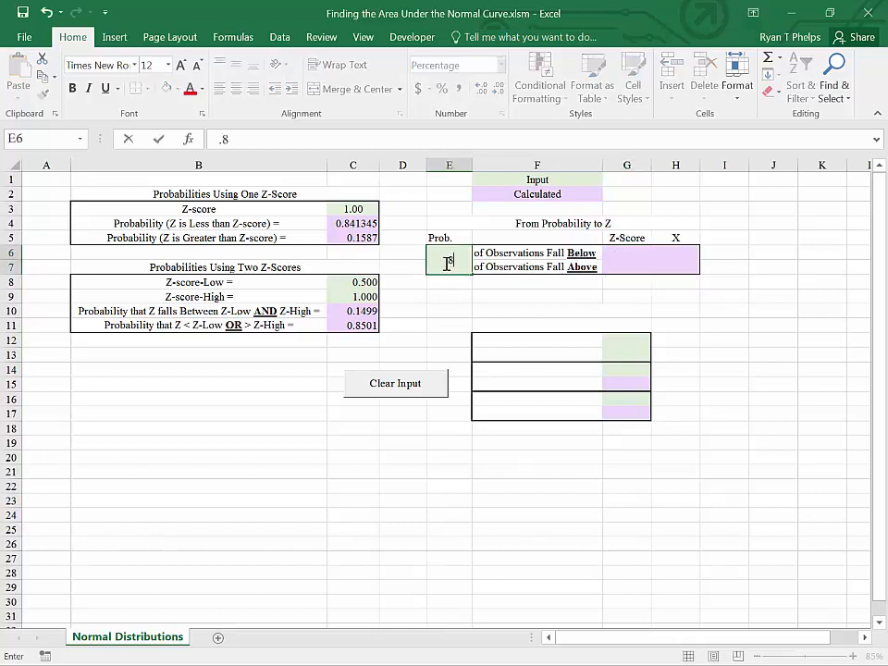
text(41345)
key(Return)
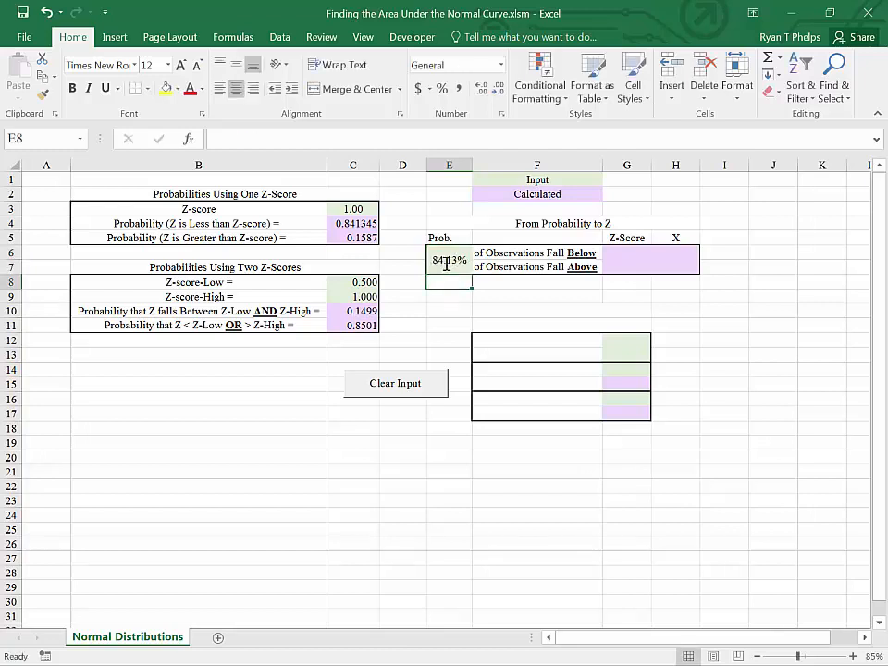
click(491, 283)
click(498, 259)
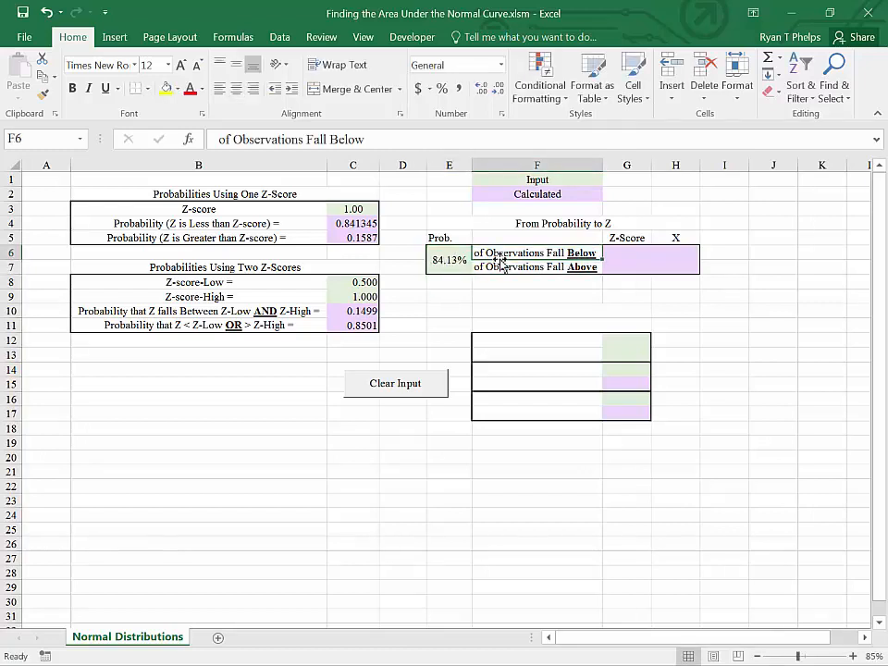
click(631, 251)
click(330, 211)
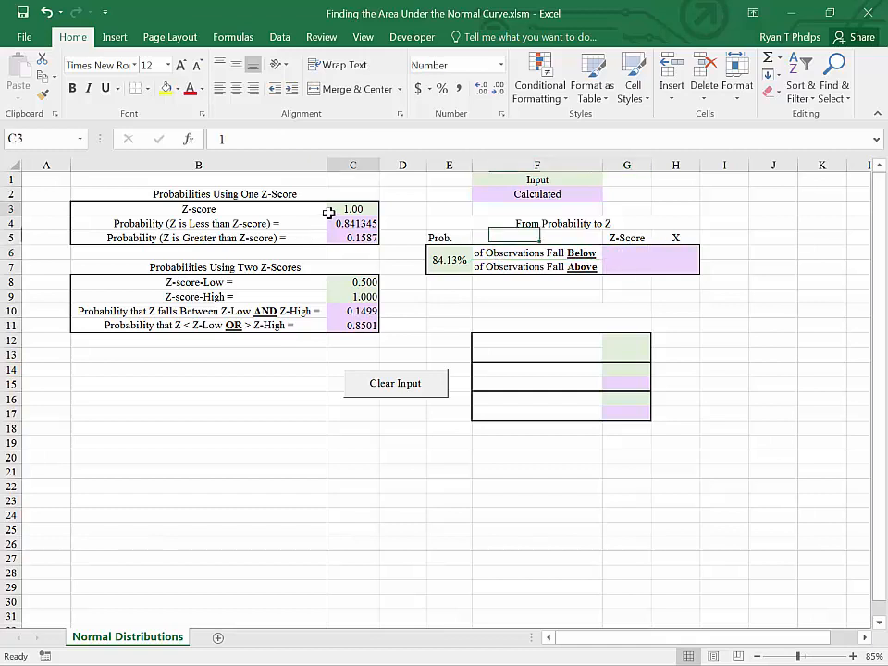
Calculate the z-score for observations below in G6 with =NORM.S.INV(E6) and show the result with two decimal places.
click(636, 254)
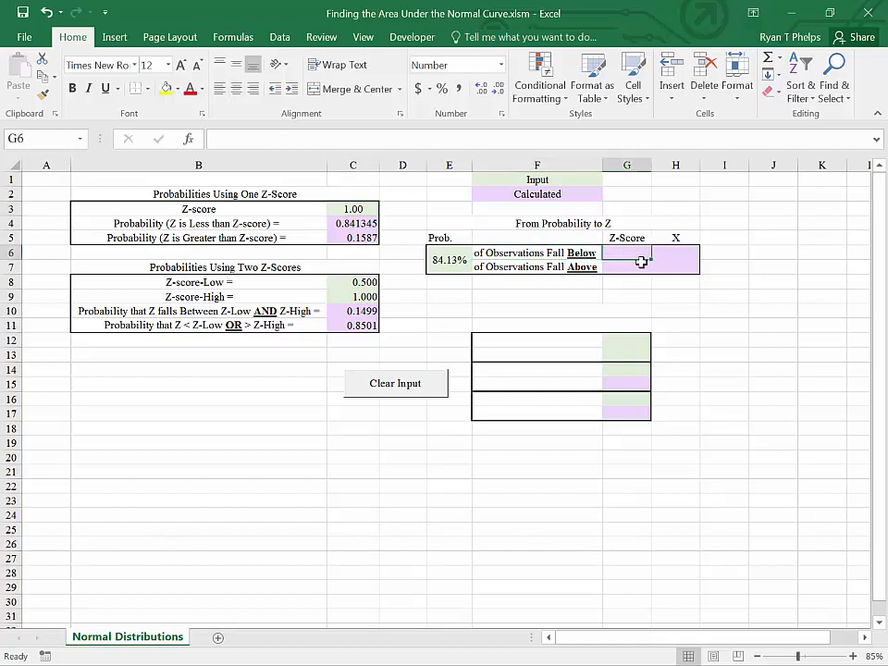
text(=)
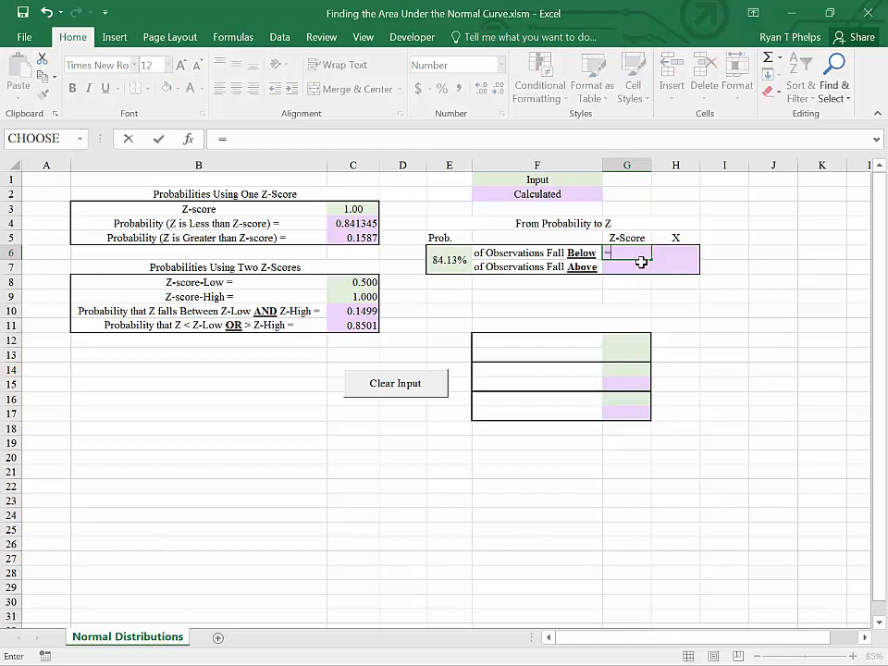
text(norm)
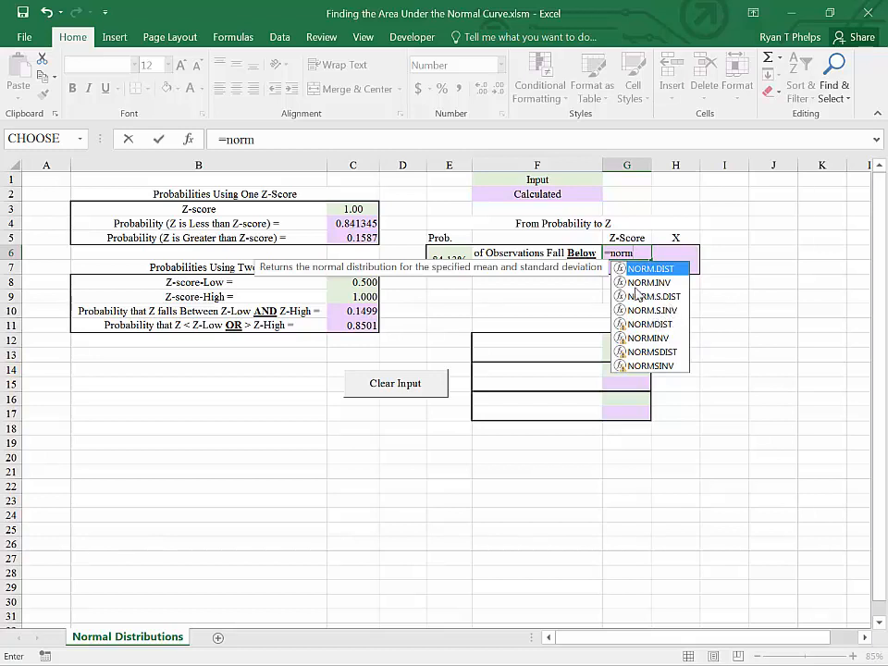
click(643, 312)
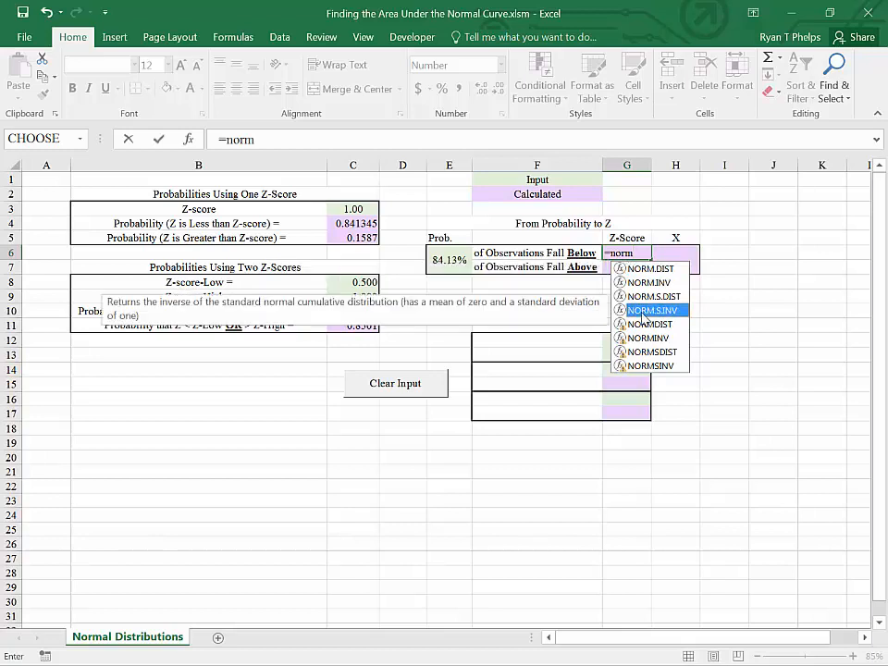
double_click(643, 312)
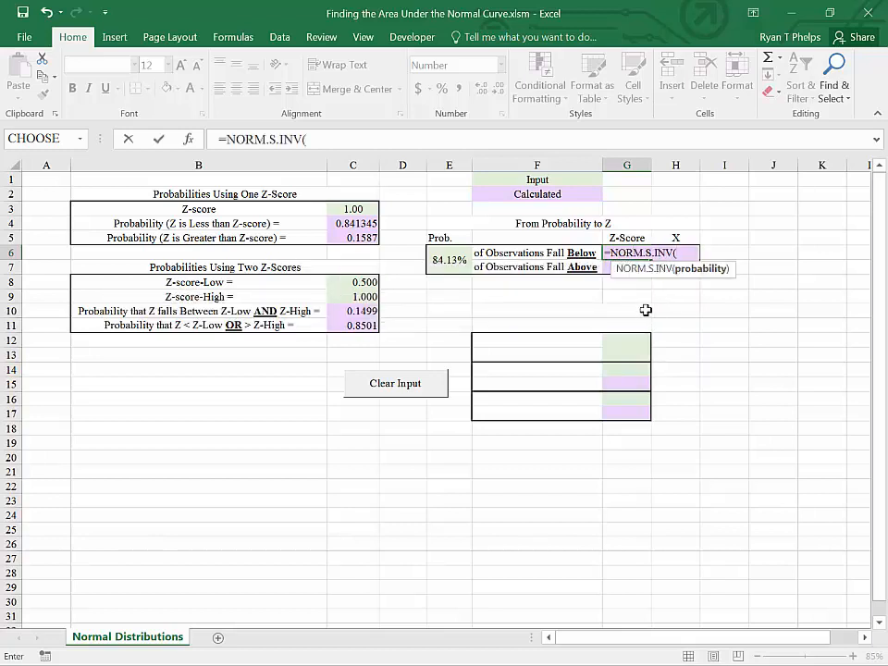
click(448, 262)
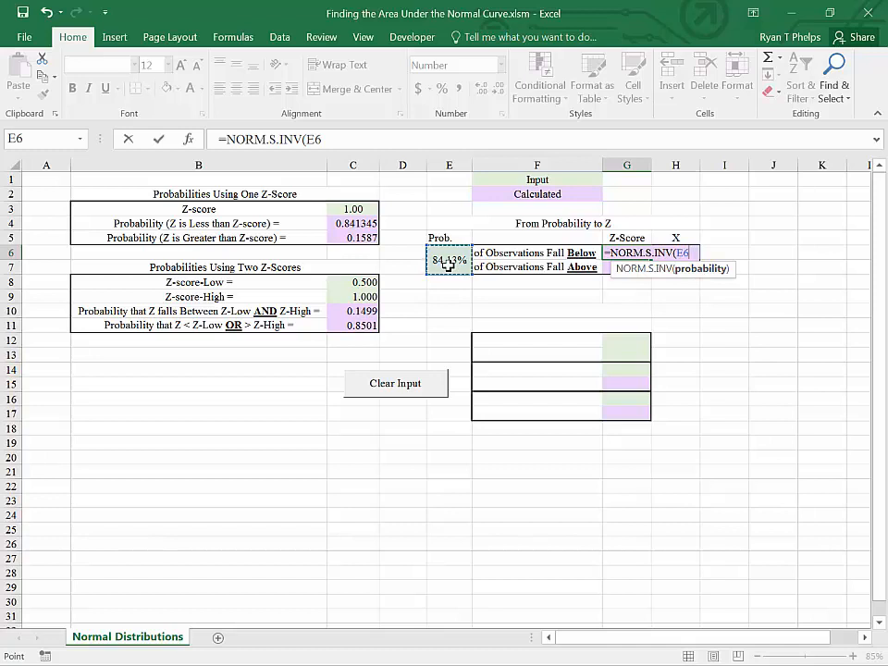
text())
key(Return)
key(Up)
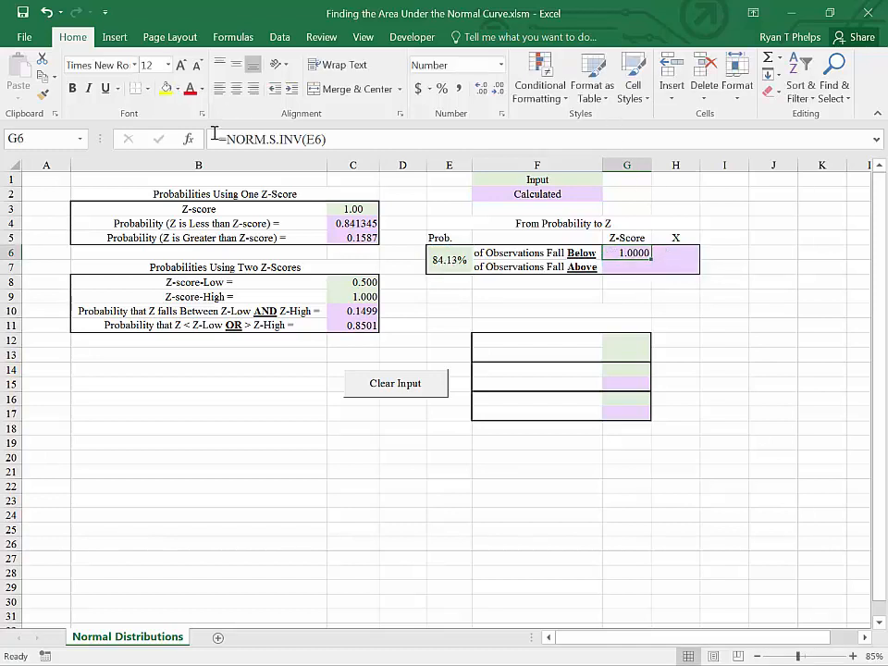
click(499, 89)
click(498, 89)
Examine the inputs and formulas in the one and two z-score probability tables, plus the probability entered in E6.
click(352, 209)
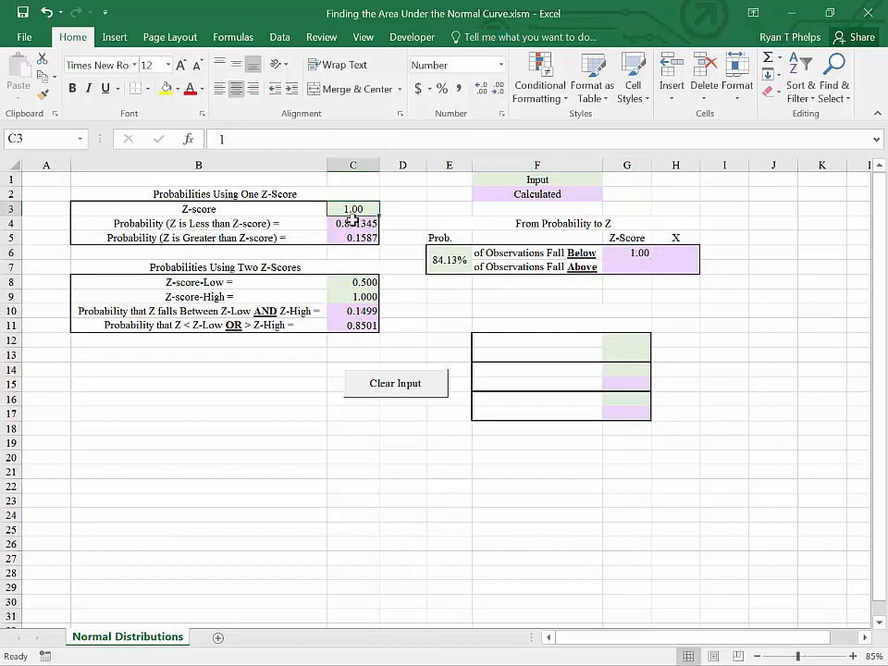
click(353, 224)
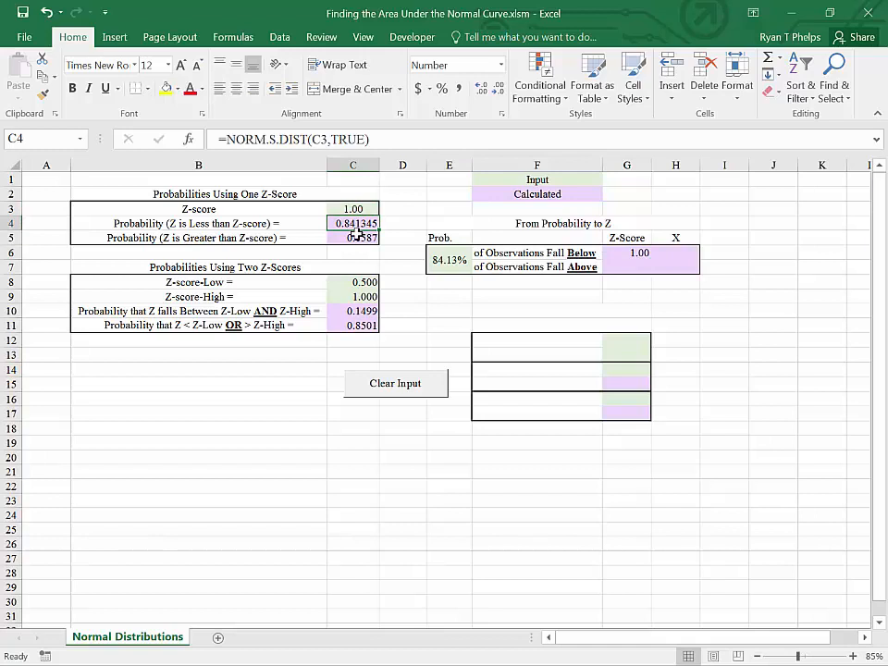
click(357, 238)
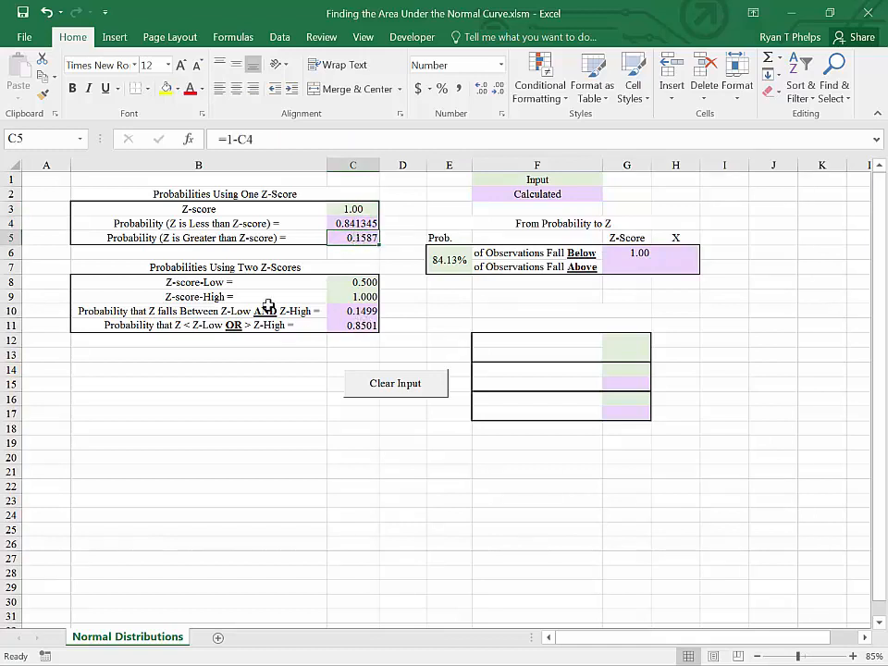
click(342, 286)
click(353, 296)
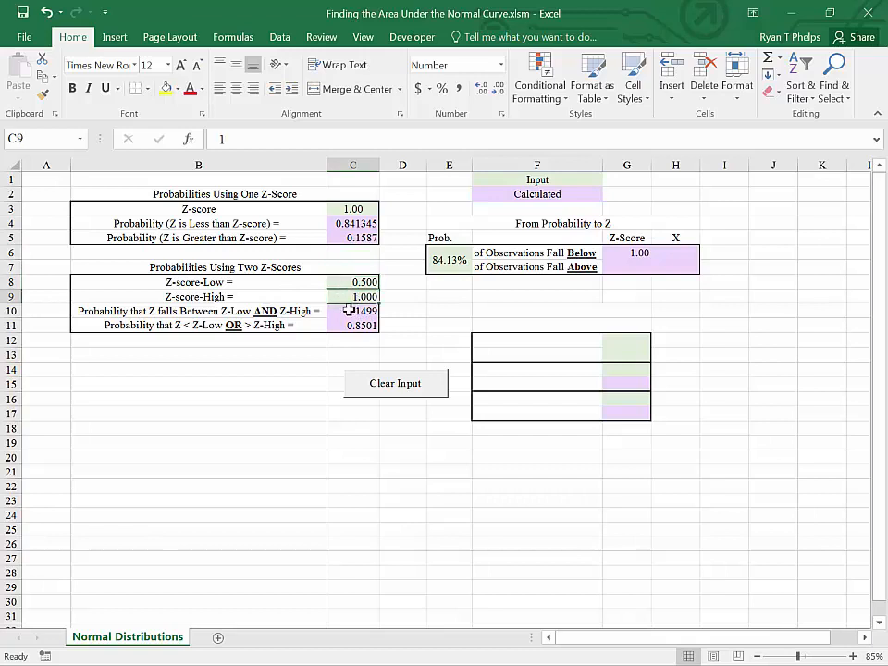
click(346, 312)
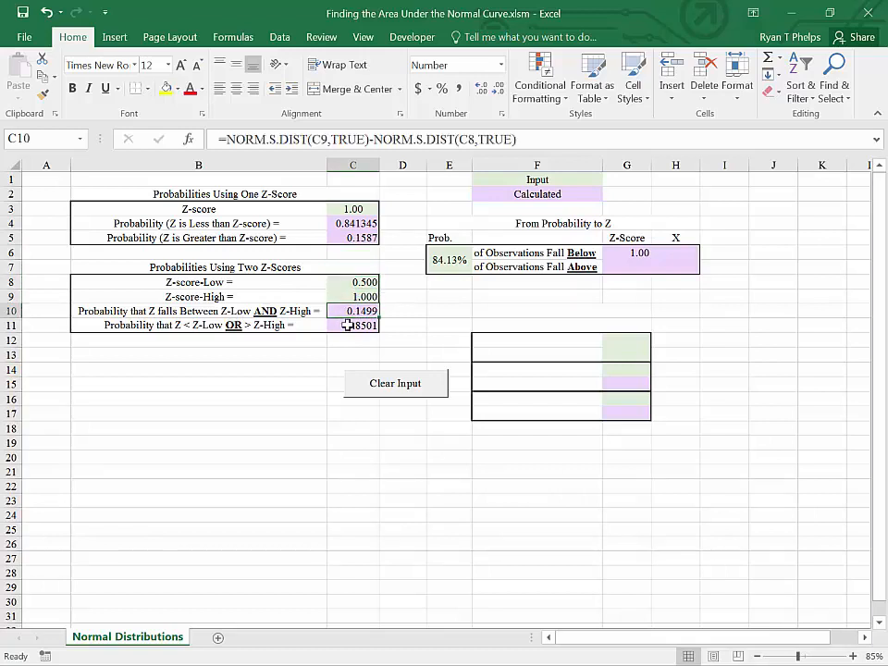
click(350, 326)
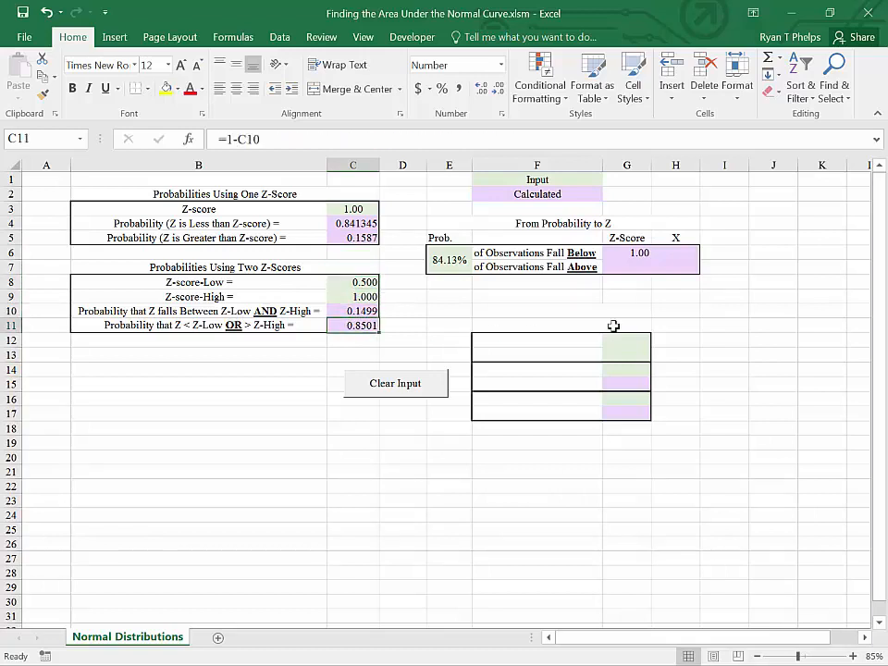
click(452, 261)
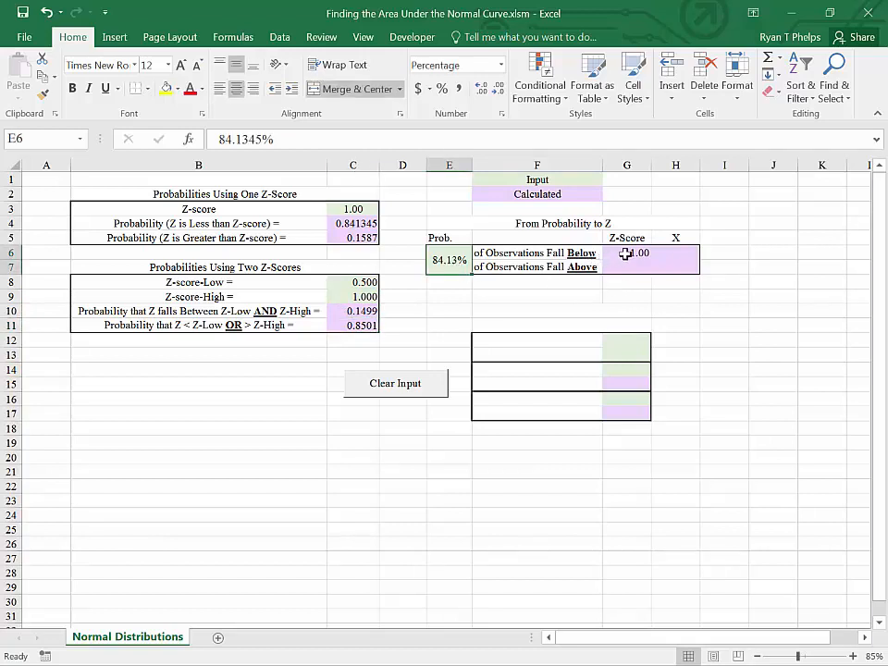
Calculate the z-score for observations above in G7 with the formula =-1*G6.
click(626, 253)
click(620, 266)
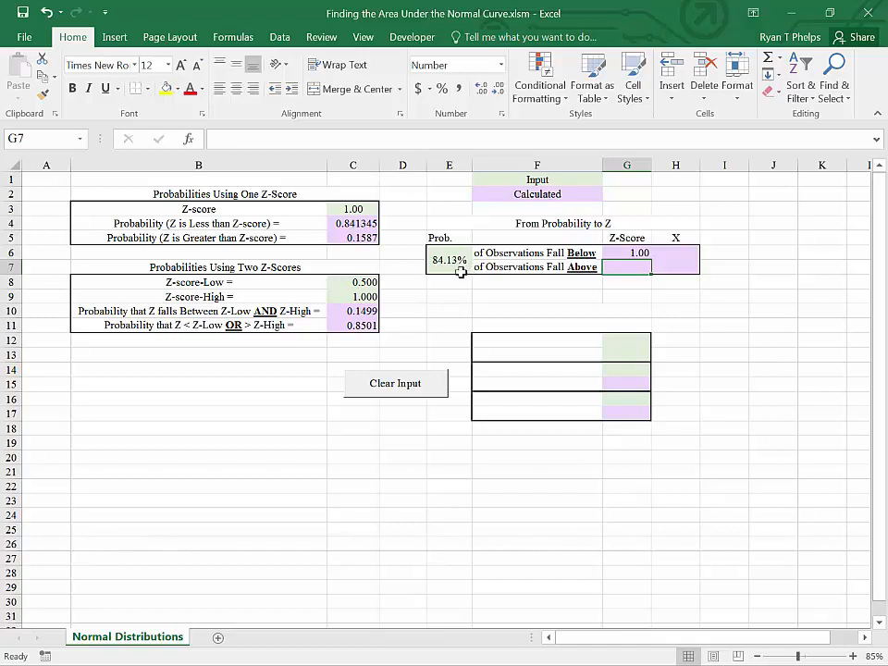
click(571, 259)
click(622, 253)
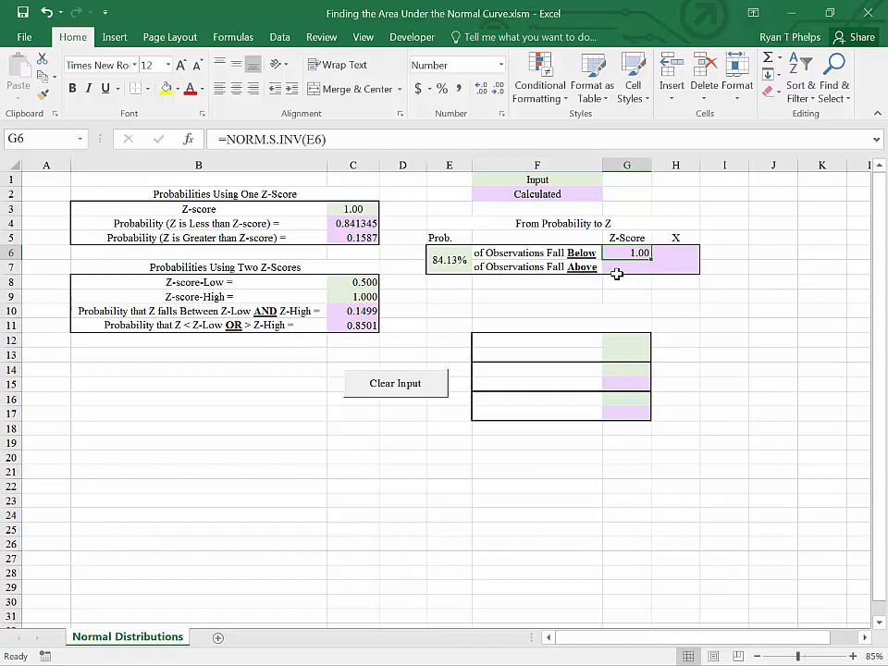
click(617, 273)
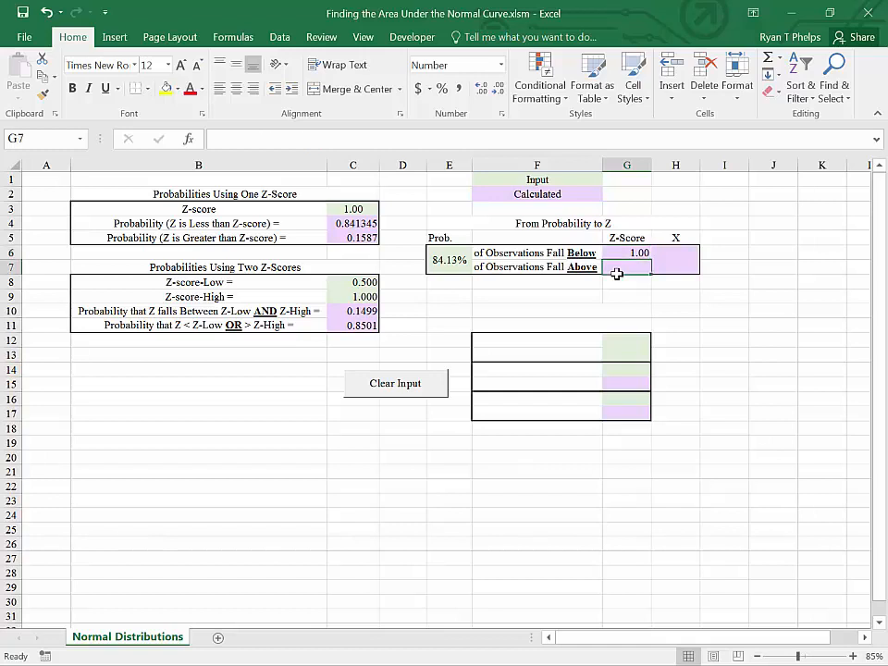
text(=)
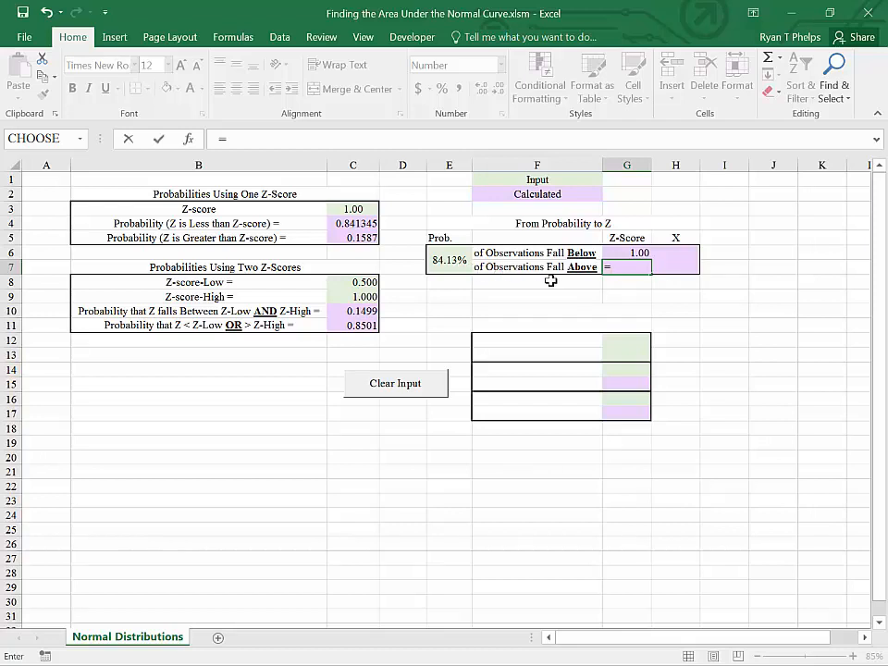
text(-1*G6\)
key(Return)
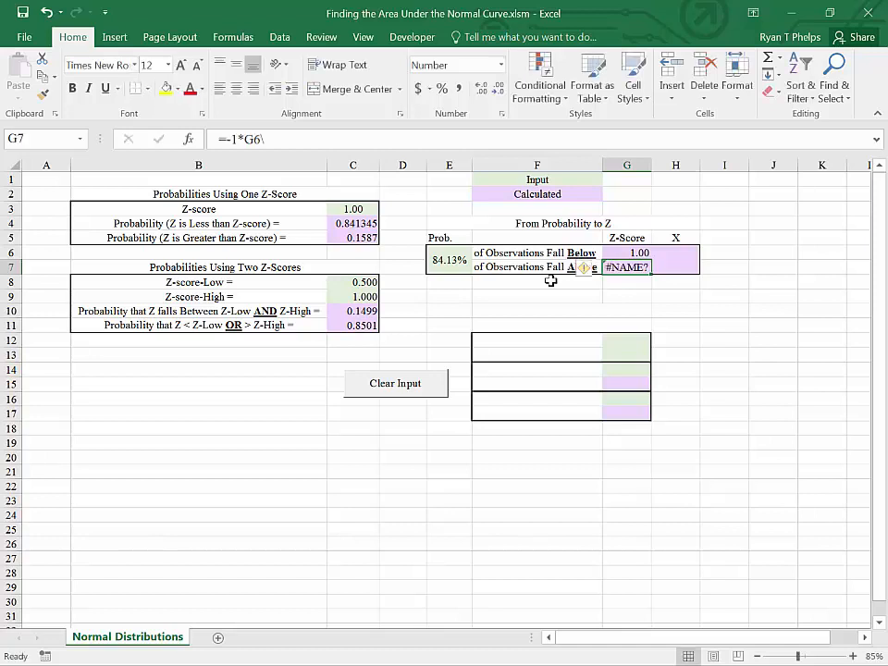
text(=-1*G6)
key(Return)
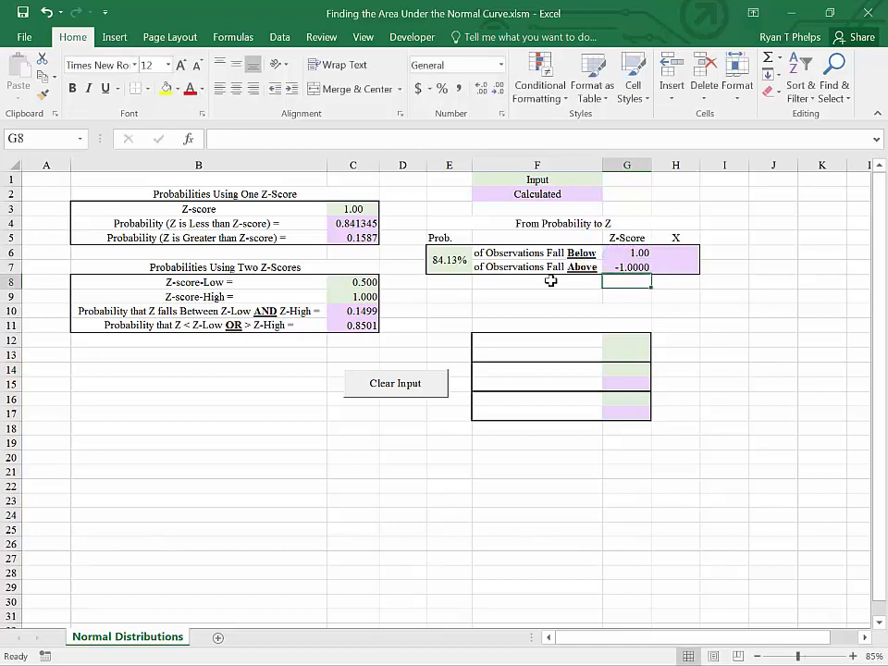
Show the z-score for observations above in G7 with two decimal places.
click(626, 268)
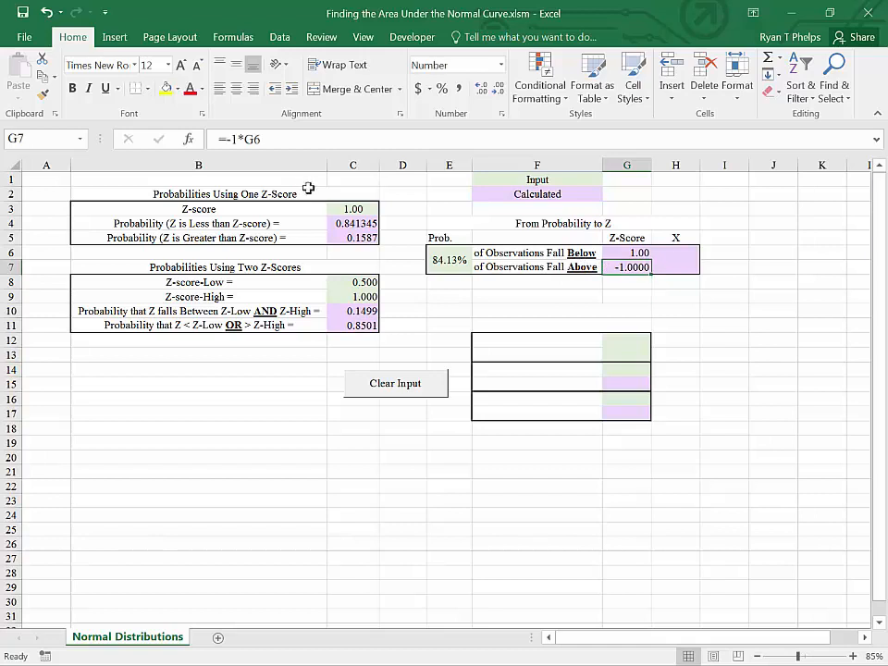
click(481, 89)
click(481, 89)
Set the z-score in C3 to -1 and check the greater-than probability in C5 against the probability in E6.
click(459, 259)
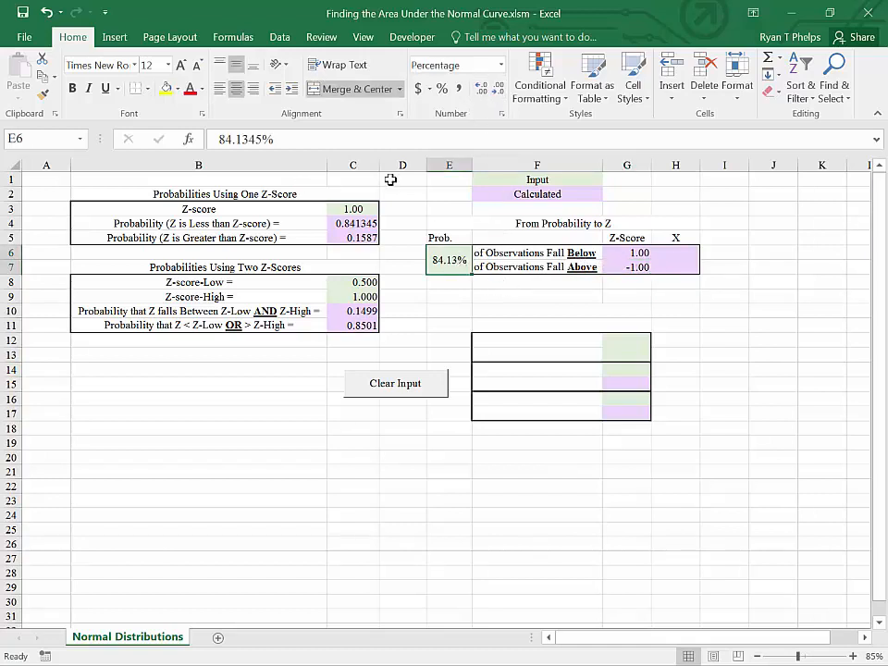
click(378, 209)
text(-)
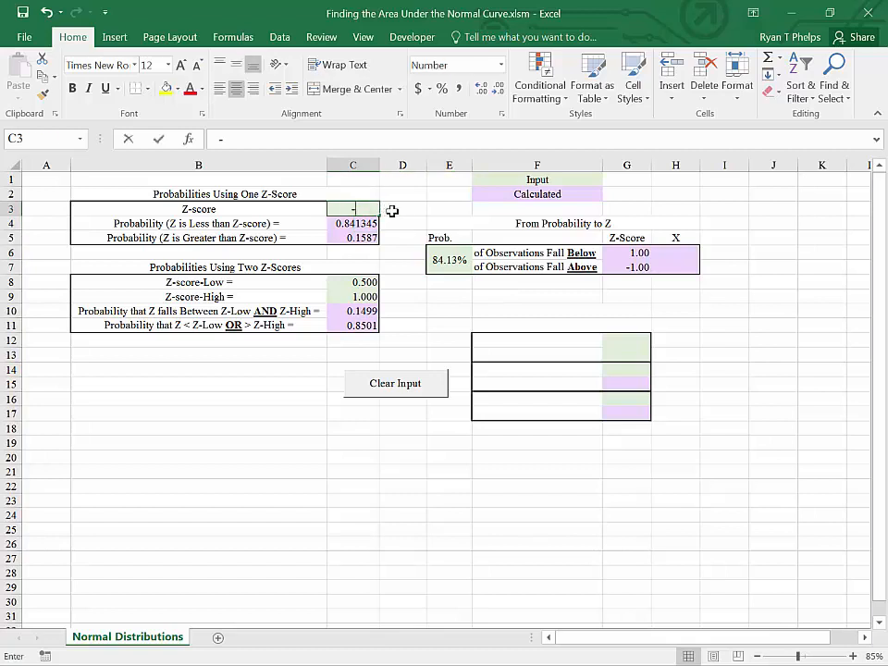
text(1)
key(Return)
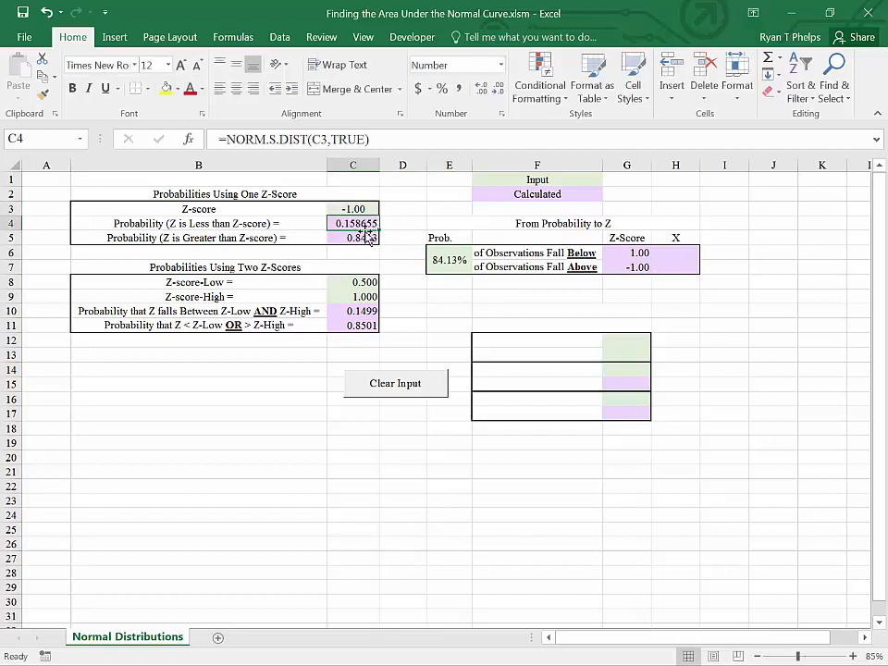
click(359, 239)
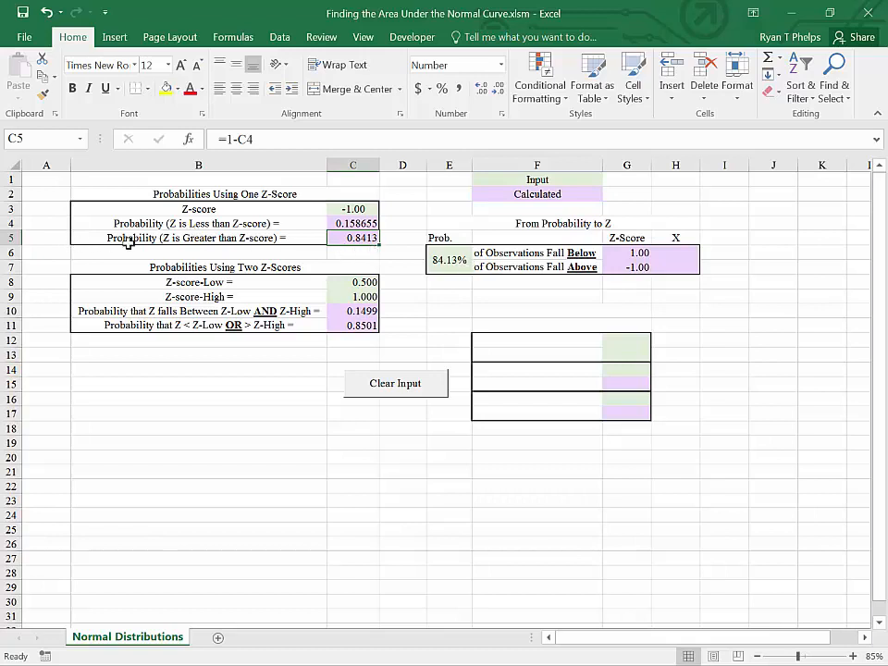
click(388, 258)
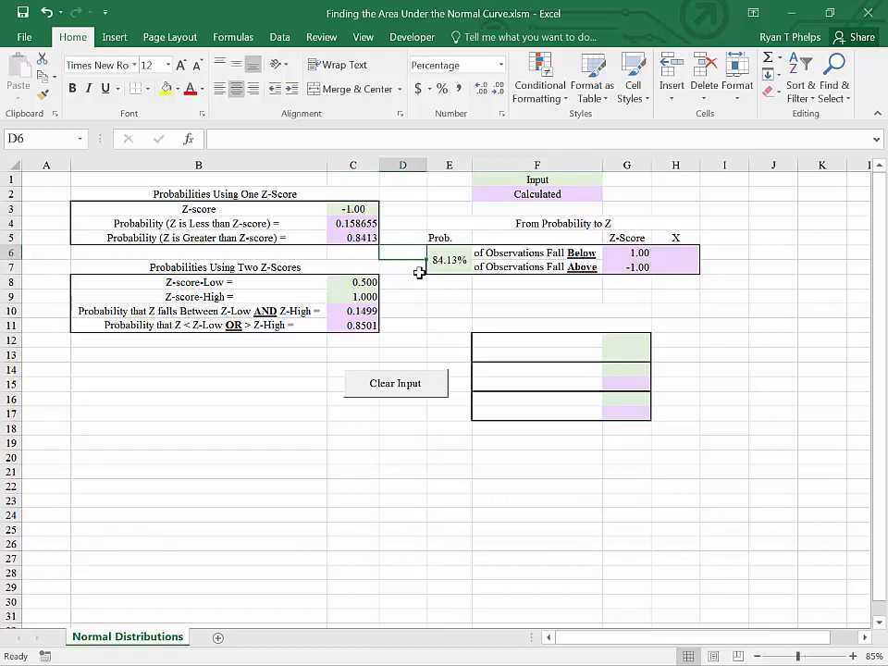
click(502, 283)
click(436, 323)
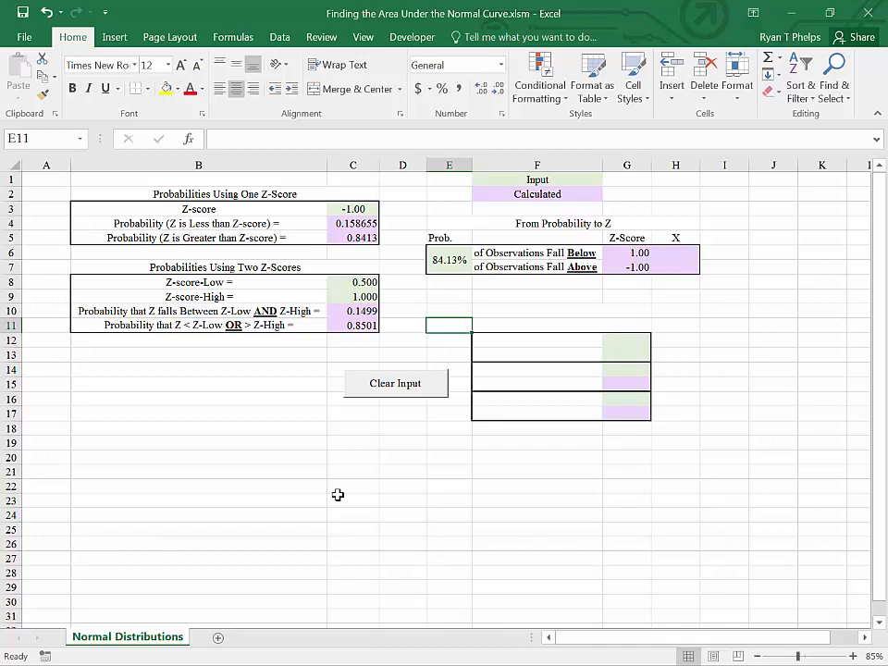
click(552, 314)
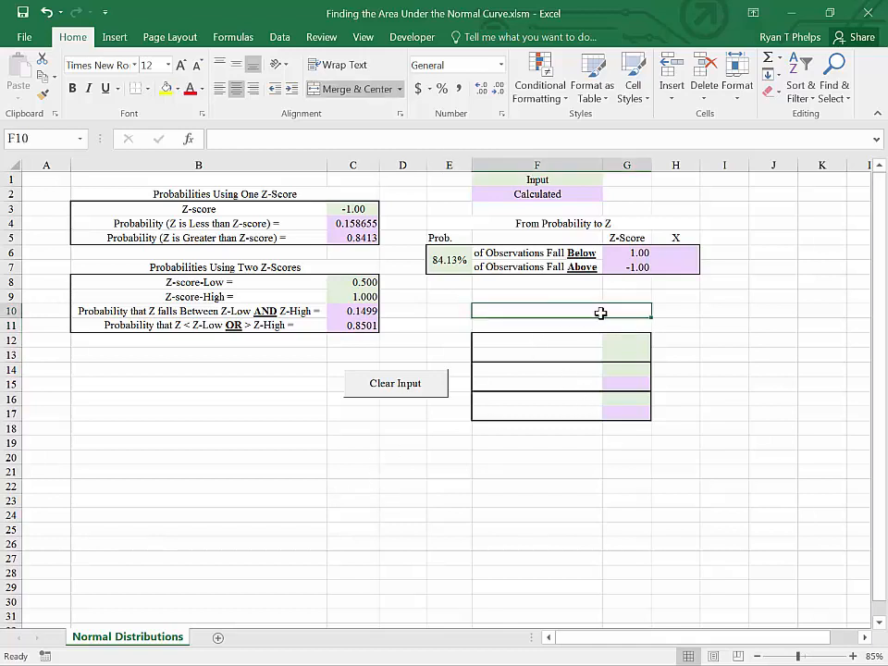
click(679, 238)
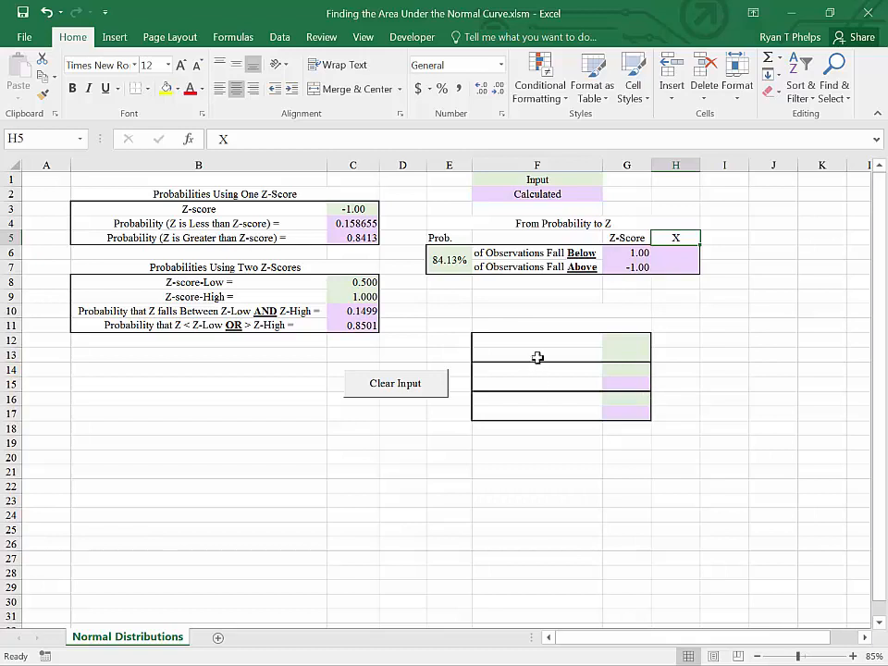
drag(541, 325, 613, 440)
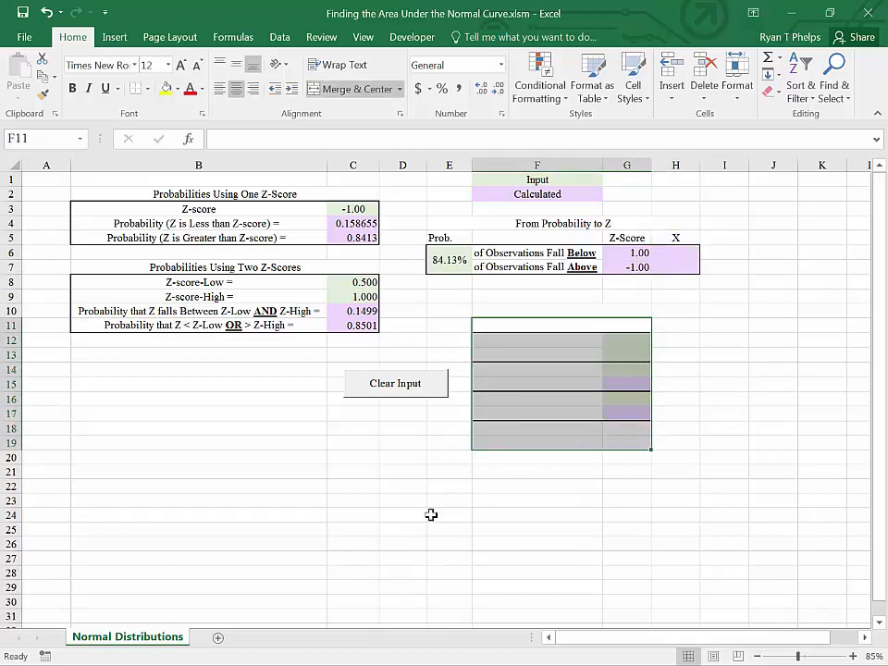